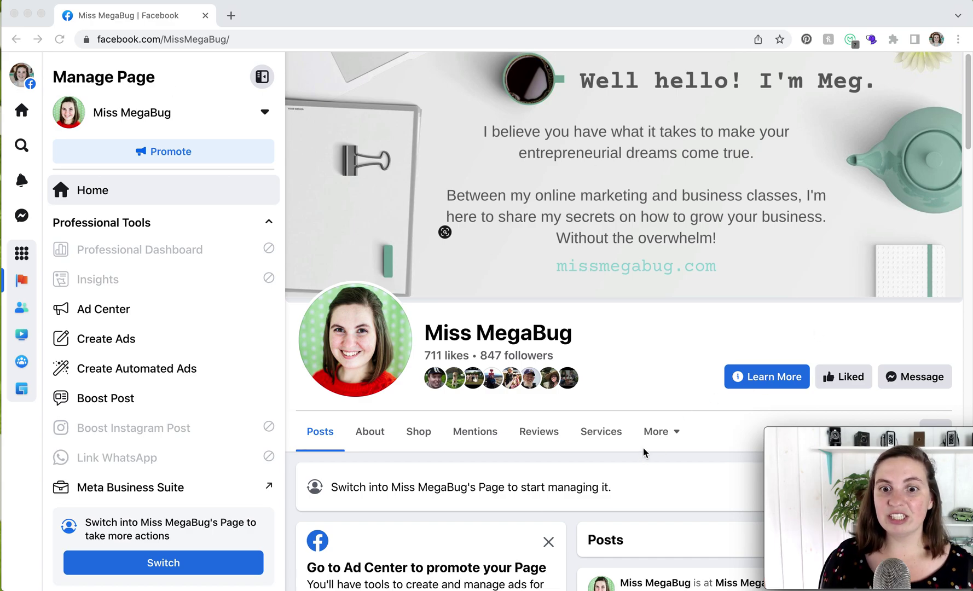
Step: Switch from the personal profile into the Miss MegaBug Page through the See all profiles list
{"action": "scroll", "coordinate": [646, 441], "scroll_direction": "down", "scroll_amount": 5}
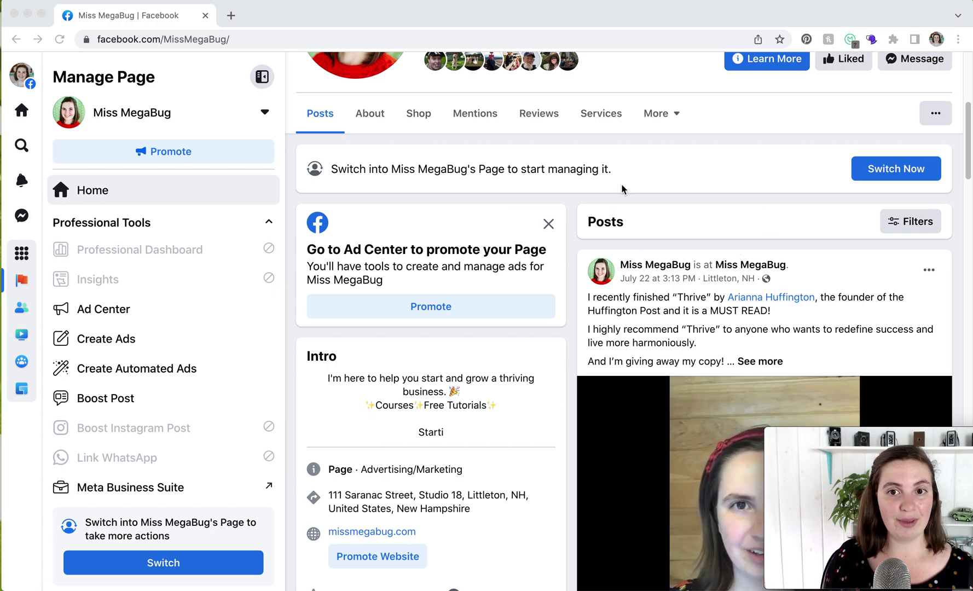
{"action": "scroll", "coordinate": [691, 223], "scroll_direction": "up", "scroll_amount": 5}
{"action": "scroll", "coordinate": [692, 223], "scroll_direction": "down", "scroll_amount": 15}
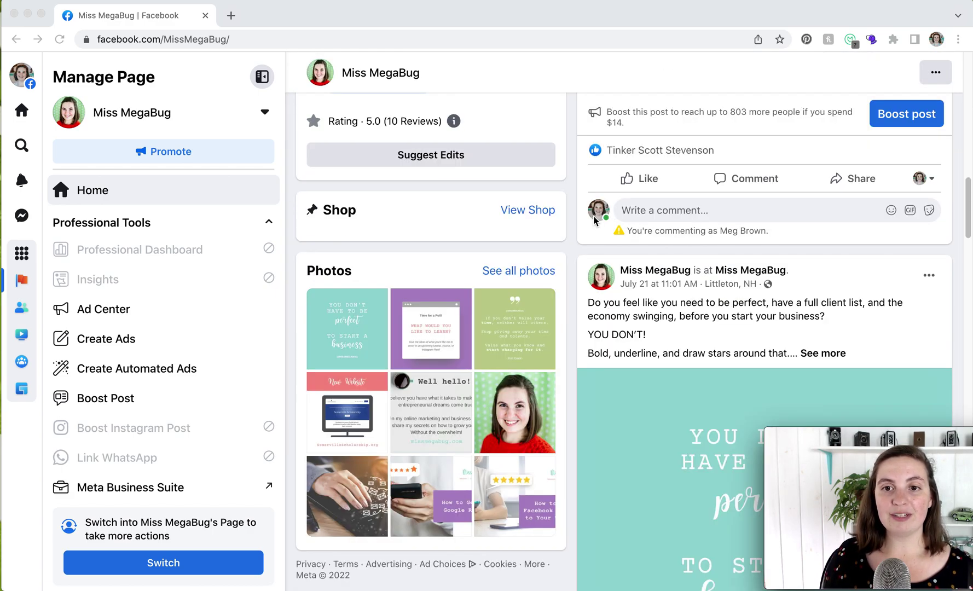
{"action": "scroll", "coordinate": [761, 241], "scroll_direction": "up", "scroll_amount": 15}
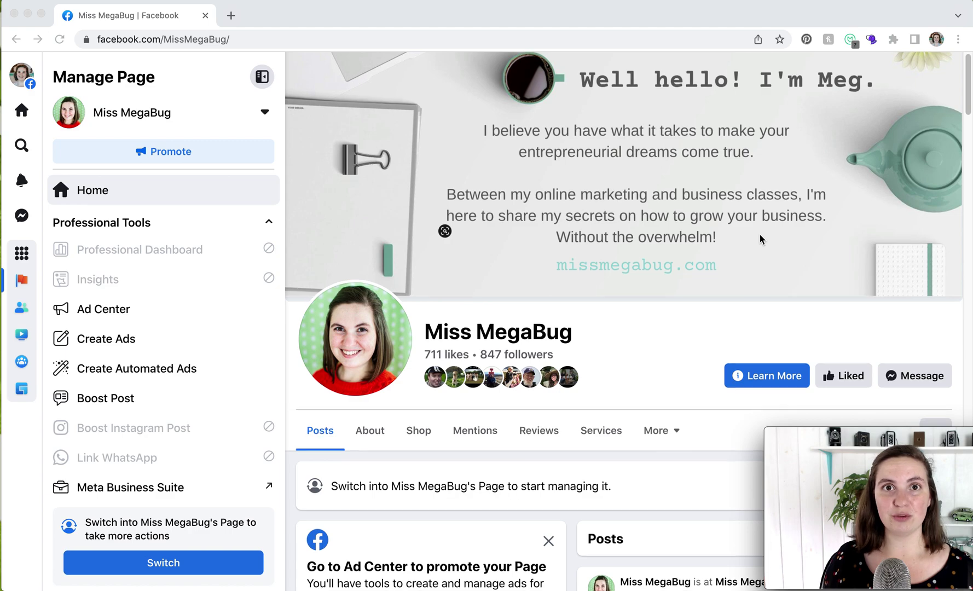
{"action": "scroll", "coordinate": [759, 240], "scroll_direction": "down", "scroll_amount": 2}
{"action": "scroll", "coordinate": [761, 239], "scroll_direction": "down", "scroll_amount": 1}
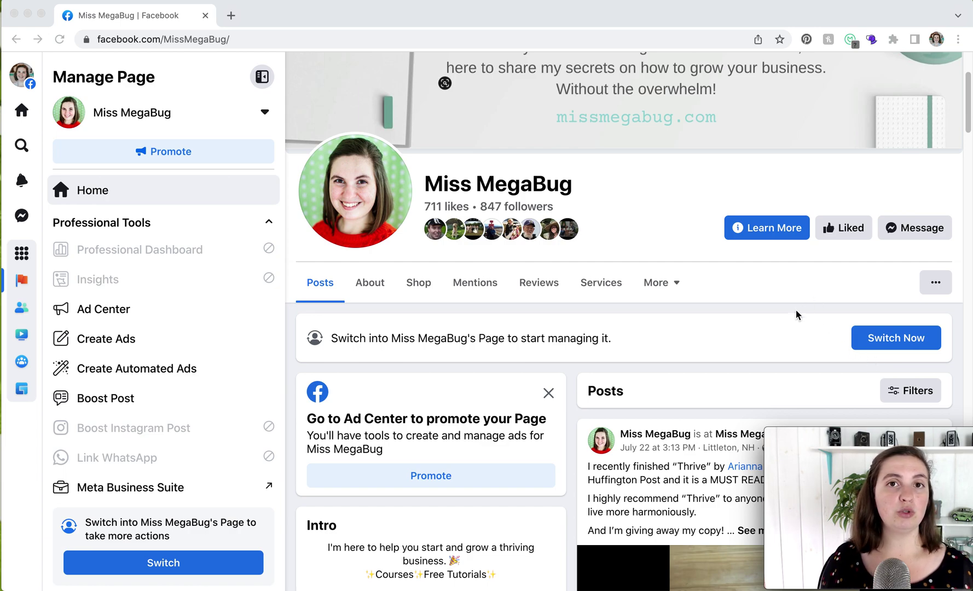
{"action": "left_click", "coordinate": [20, 81]}
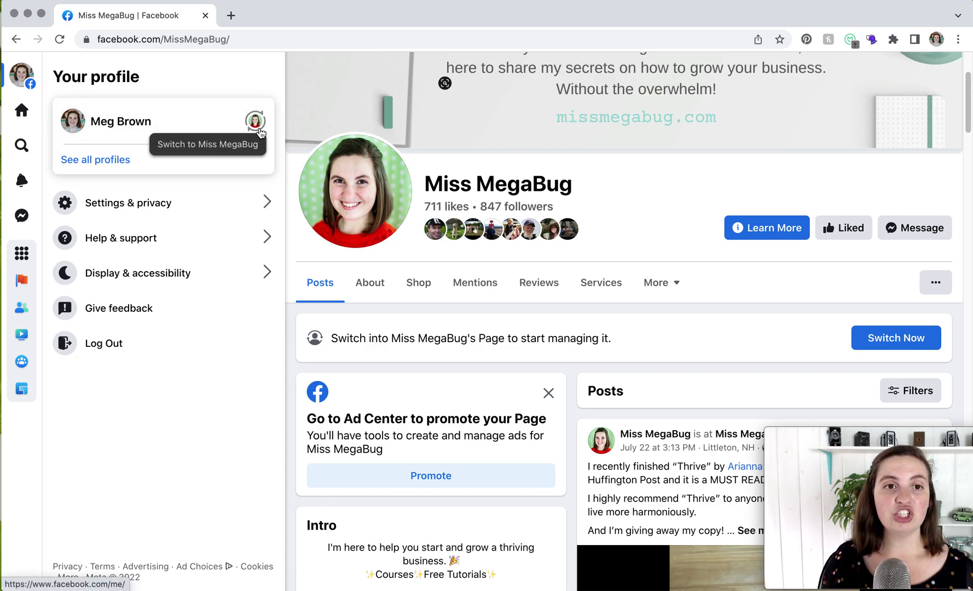
{"action": "left_click", "coordinate": [105, 164]}
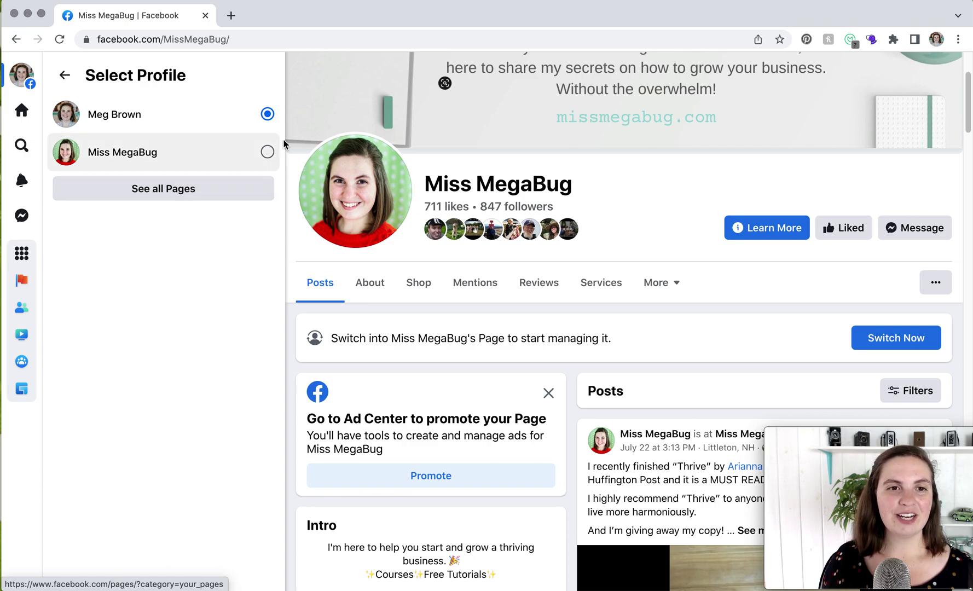
{"action": "left_click", "coordinate": [268, 153]}
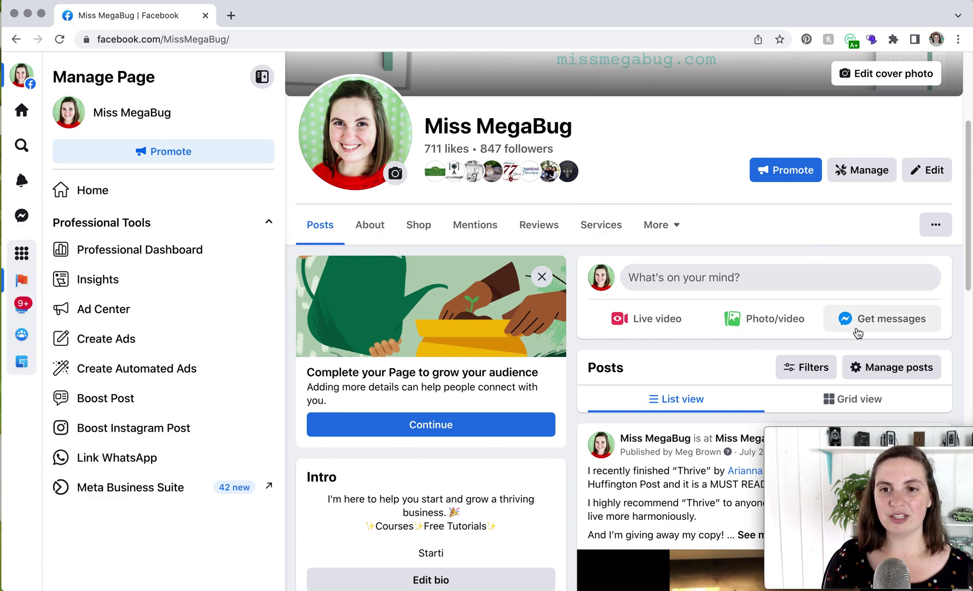
{"action": "left_click", "coordinate": [678, 279]}
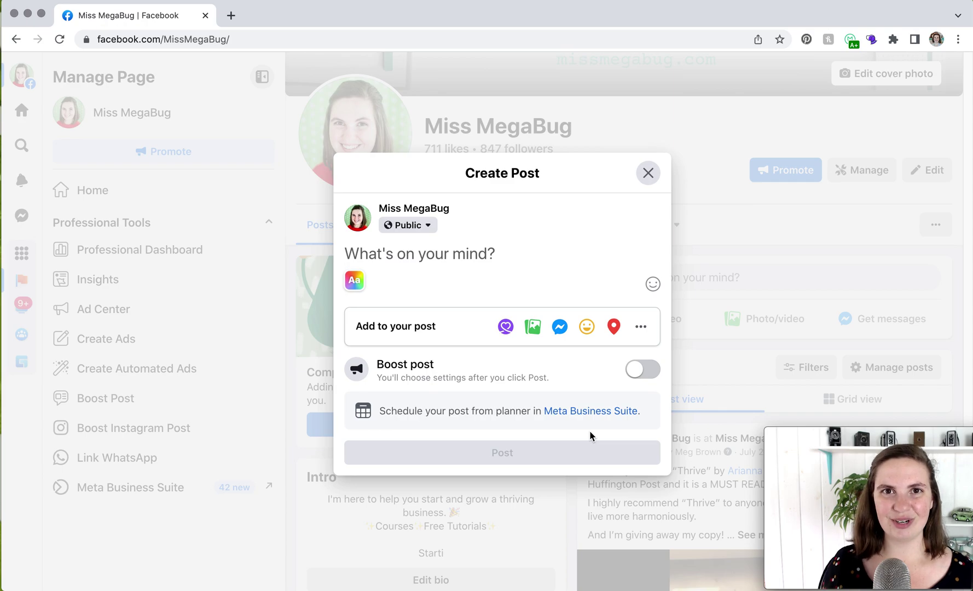
{"action": "left_click", "coordinate": [648, 173]}
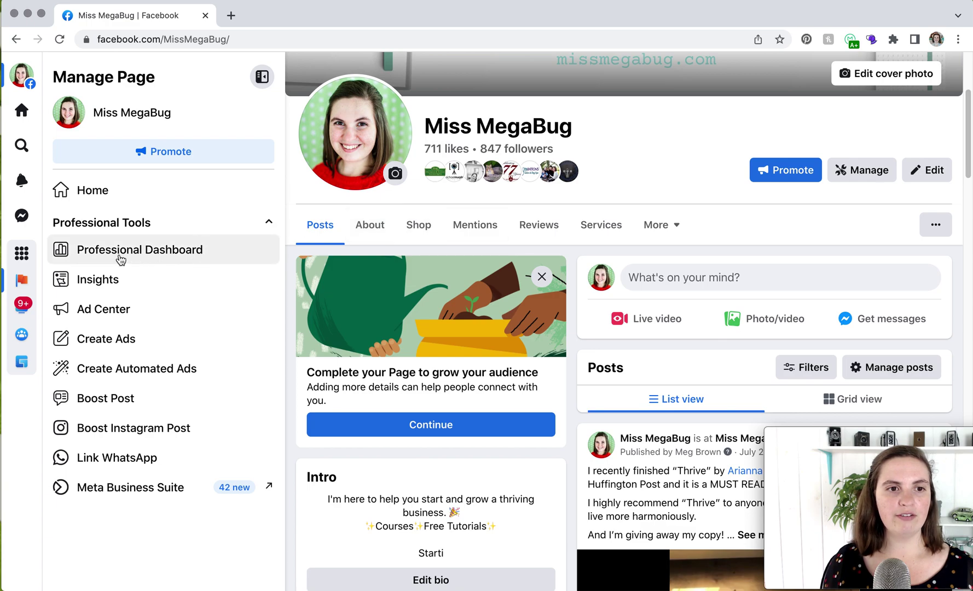
Step: Open the Page's Events dashboard showing 265 people reached, 13 responses and three past events
{"action": "left_click", "coordinate": [221, 253]}
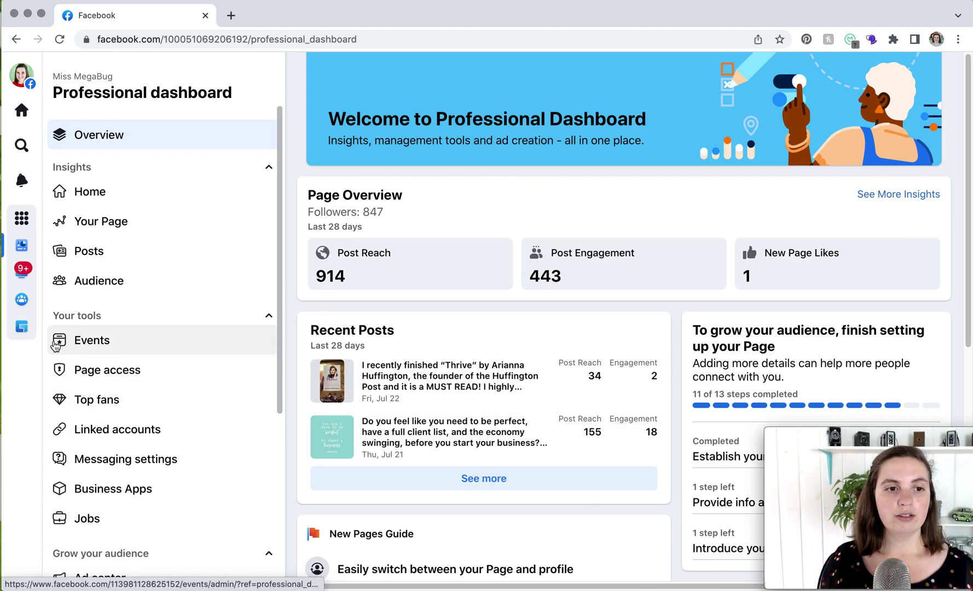
{"action": "left_click", "coordinate": [115, 342]}
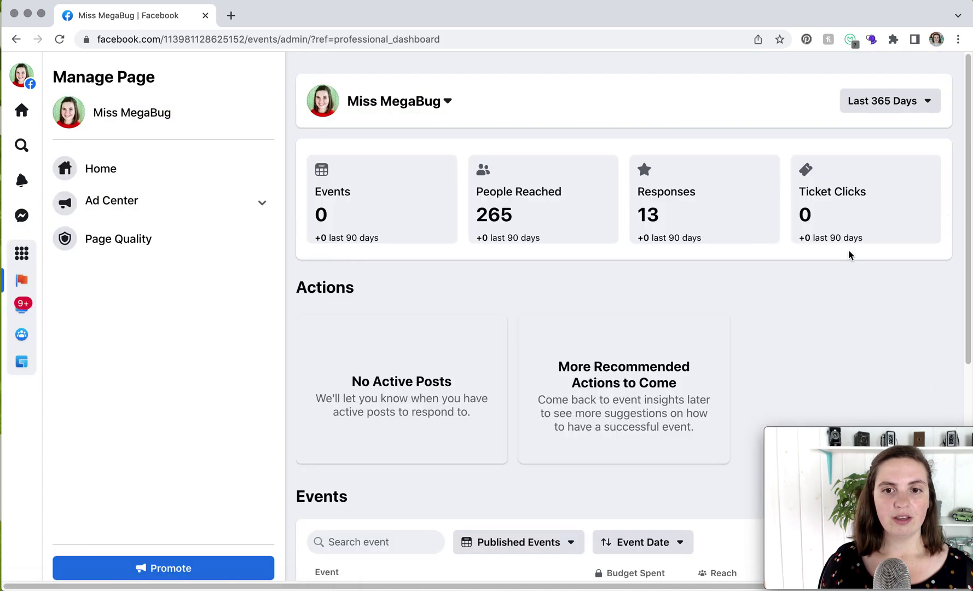
{"action": "scroll", "coordinate": [811, 296], "scroll_direction": "down", "scroll_amount": 5}
{"action": "scroll", "coordinate": [810, 296], "scroll_direction": "down", "scroll_amount": 1}
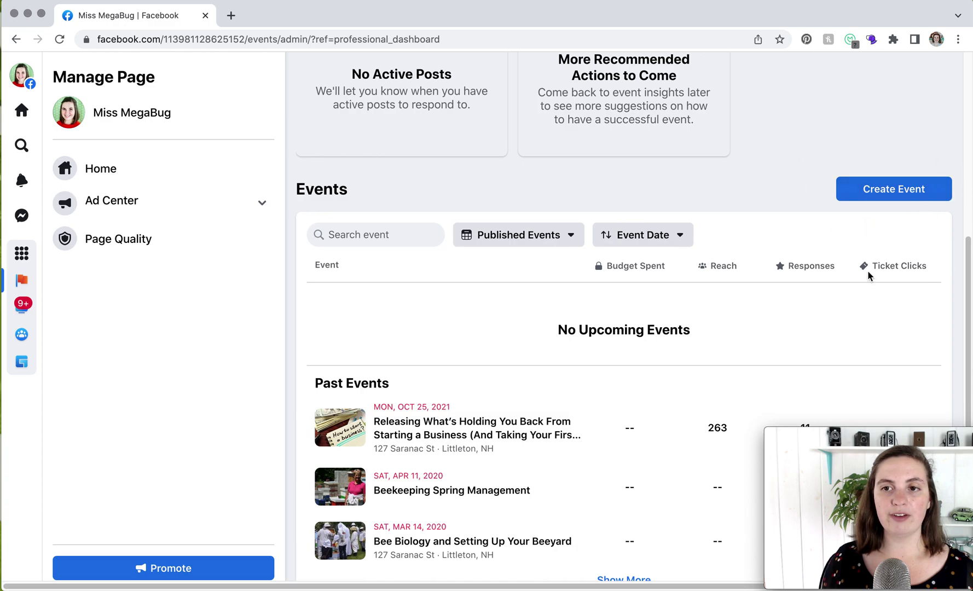
{"action": "scroll", "coordinate": [869, 272], "scroll_direction": "down", "scroll_amount": 1}
{"action": "mouse_move", "coordinate": [917, 377]}
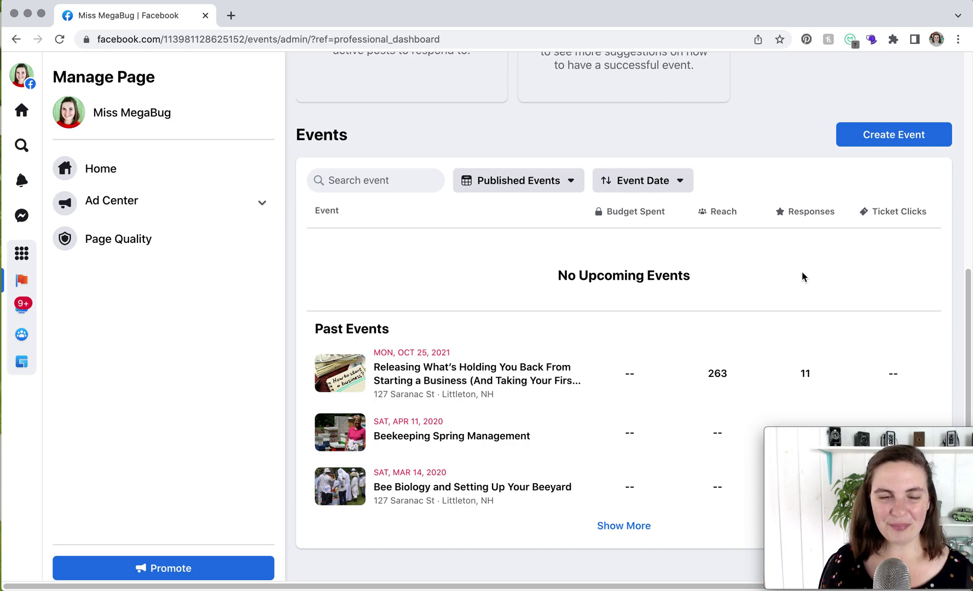
{"action": "scroll", "coordinate": [461, 308], "scroll_direction": "up", "scroll_amount": 7}
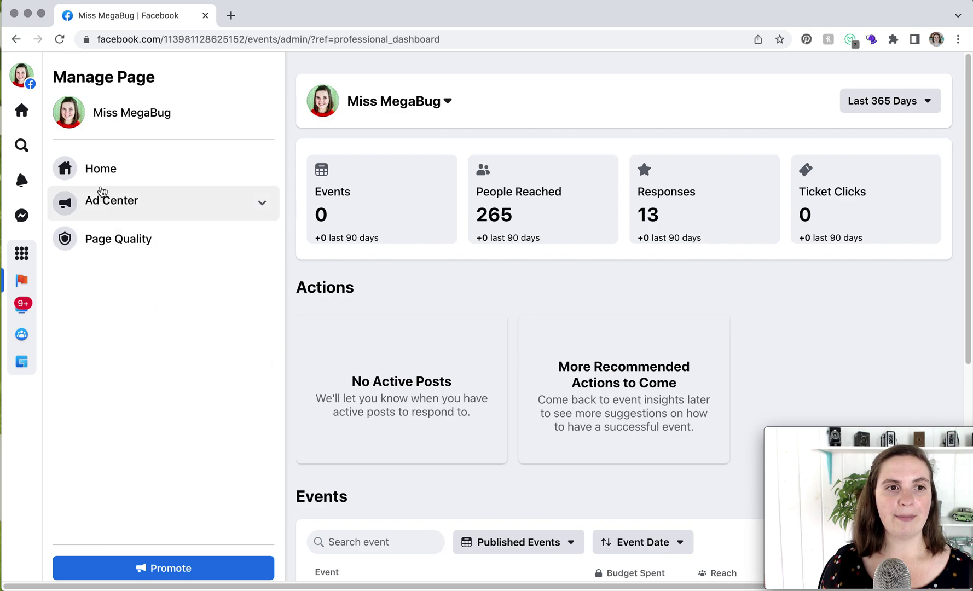
Step: Return to the Miss MegaBug Page and reopen its Professional Dashboard insights home
{"action": "left_click", "coordinate": [96, 184]}
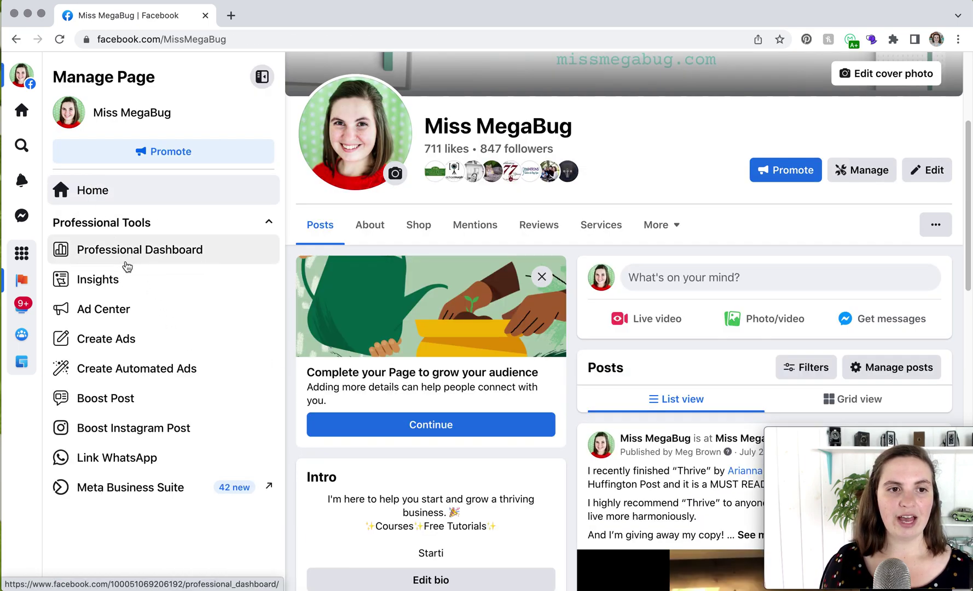
{"action": "left_click", "coordinate": [213, 262]}
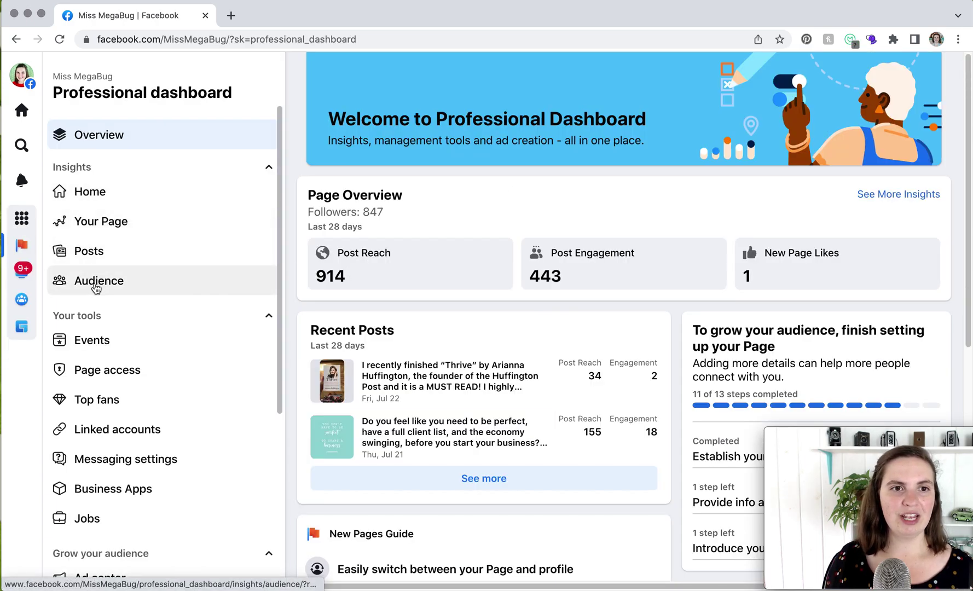
{"action": "left_click", "coordinate": [83, 202]}
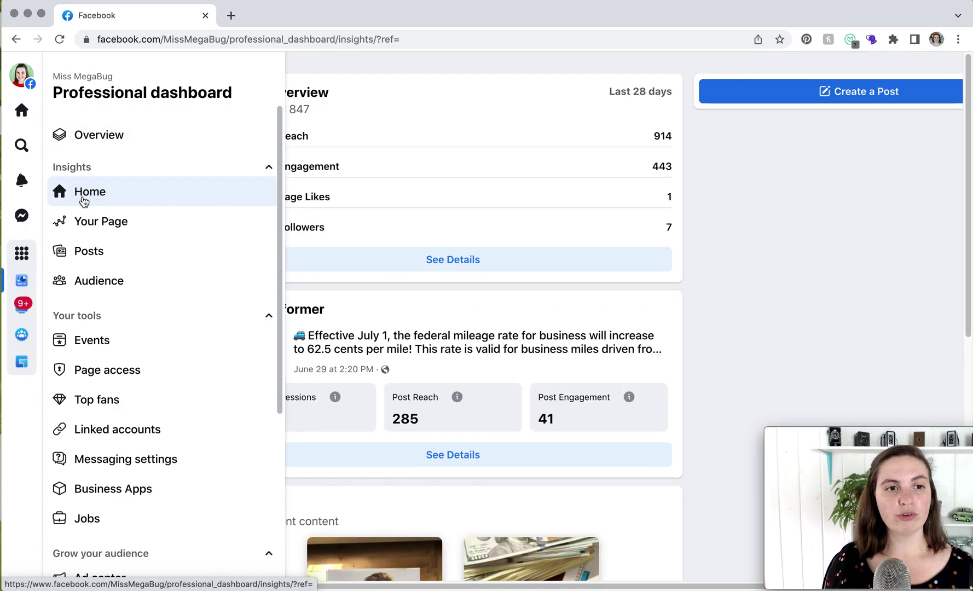
Step: Review the Page overview's reach, engagement, likes and followers, then move to per-post insights
{"action": "left_click", "coordinate": [89, 222]}
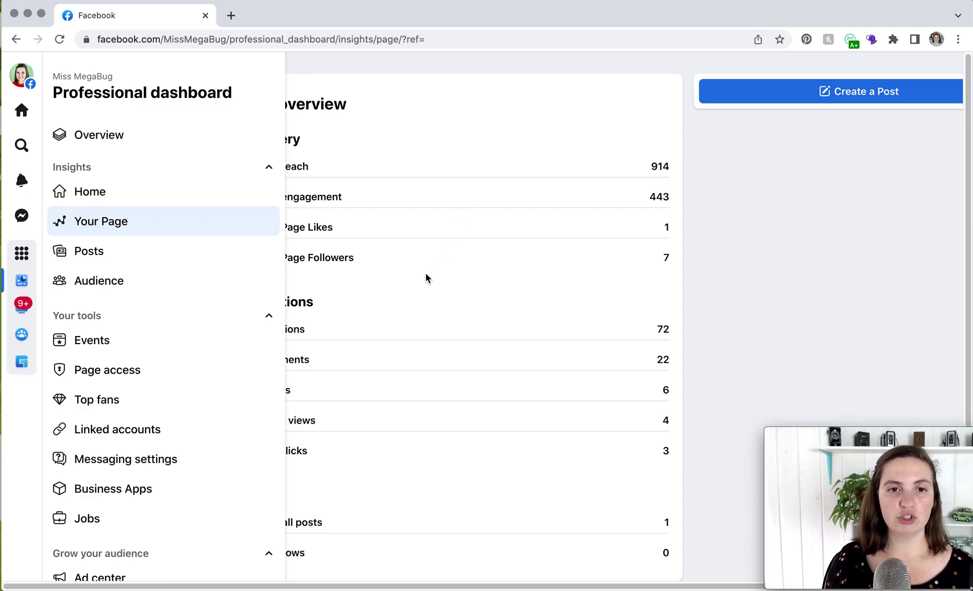
{"action": "scroll", "coordinate": [425, 274], "scroll_direction": "down", "scroll_amount": 1}
{"action": "scroll", "coordinate": [425, 276], "scroll_direction": "up", "scroll_amount": 1}
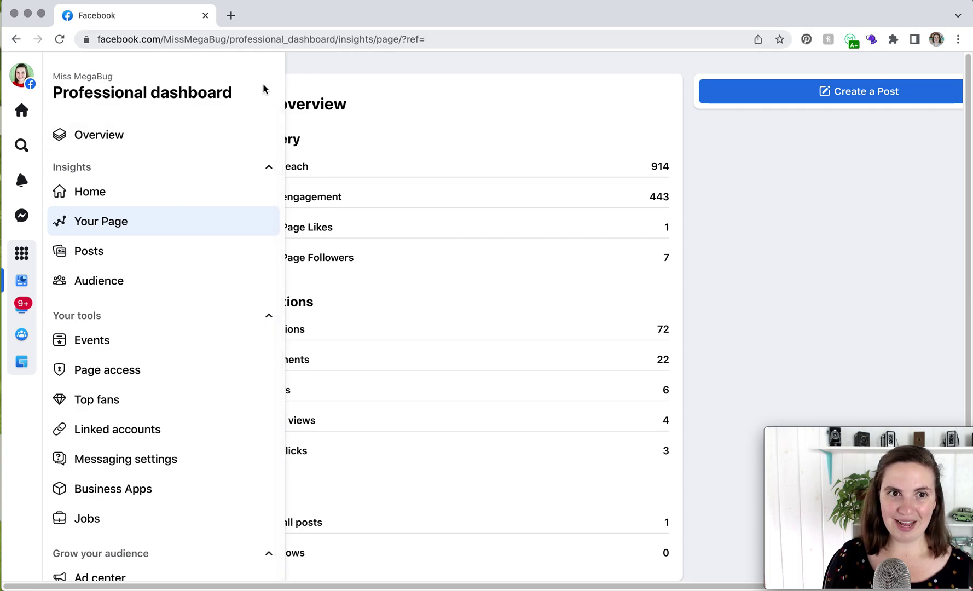
{"action": "left_click_drag", "start_coordinate": [282, 125], "coordinate": [263, 42]}
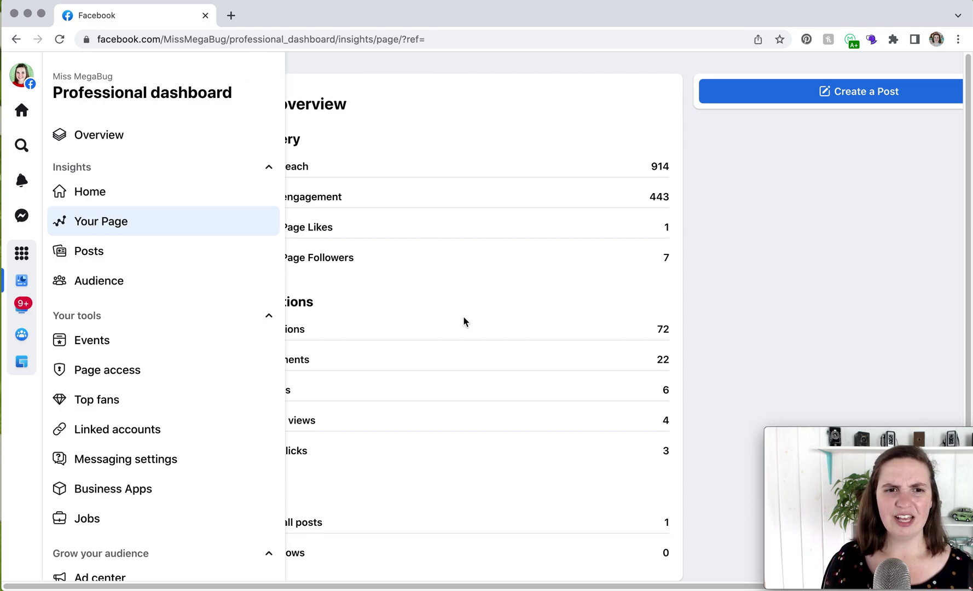
{"action": "scroll", "coordinate": [364, 332], "scroll_direction": "down", "scroll_amount": 1}
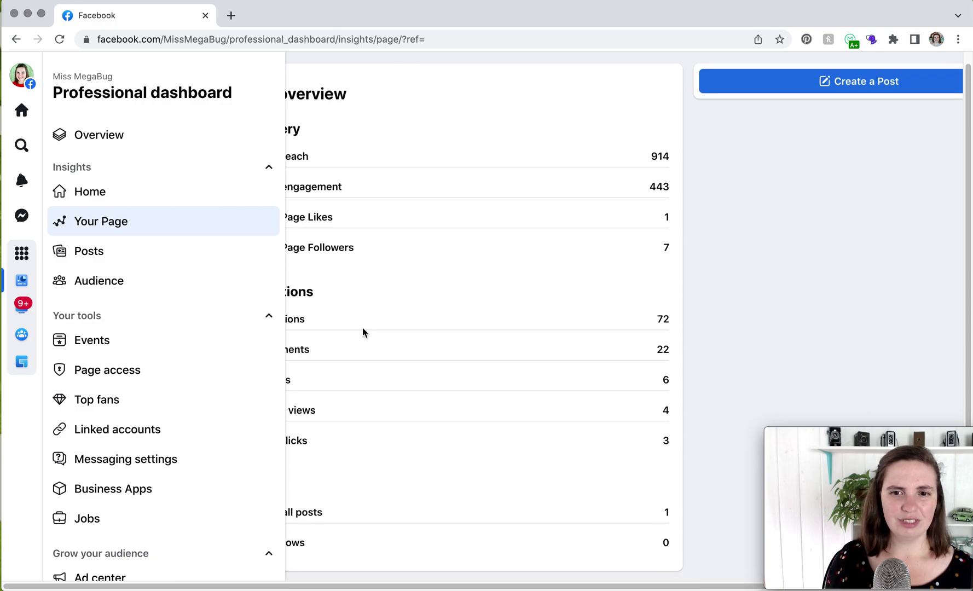
{"action": "scroll", "coordinate": [355, 292], "scroll_direction": "up", "scroll_amount": 1}
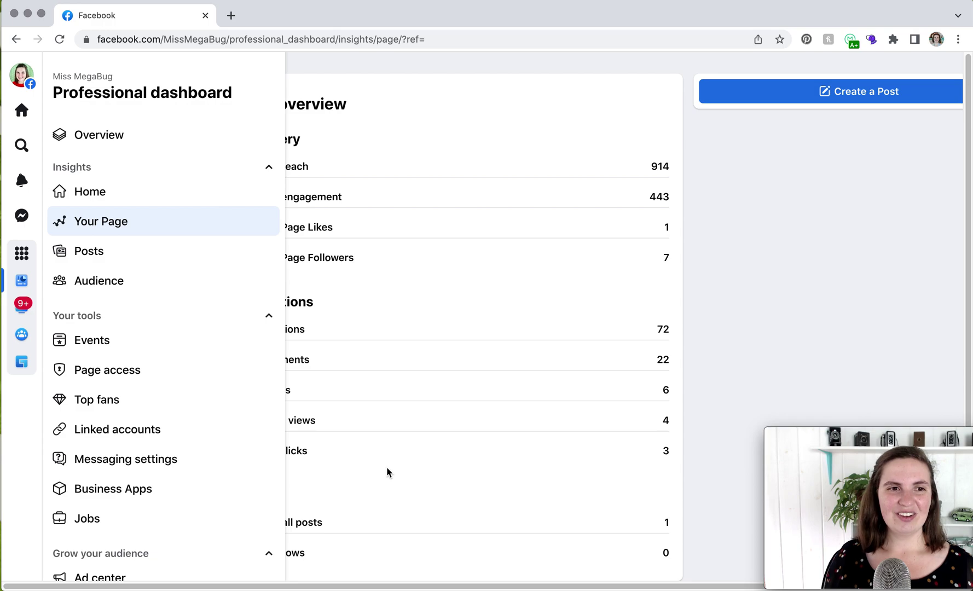
{"action": "left_click", "coordinate": [80, 256]}
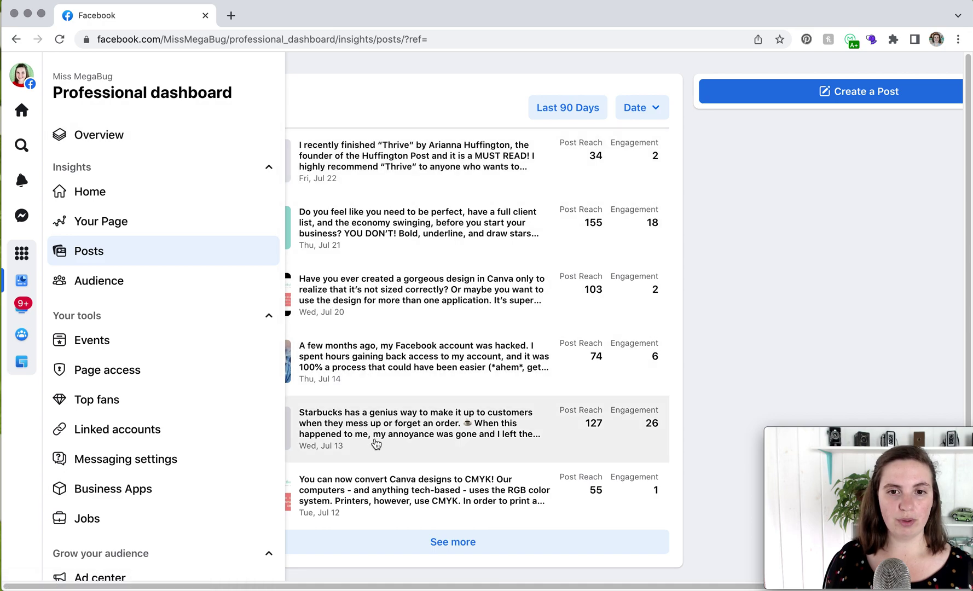
Step: Show the Page's Audience insights: 22.30%/77.70% gender split, age breakdown and top cities
{"action": "left_click", "coordinate": [90, 280]}
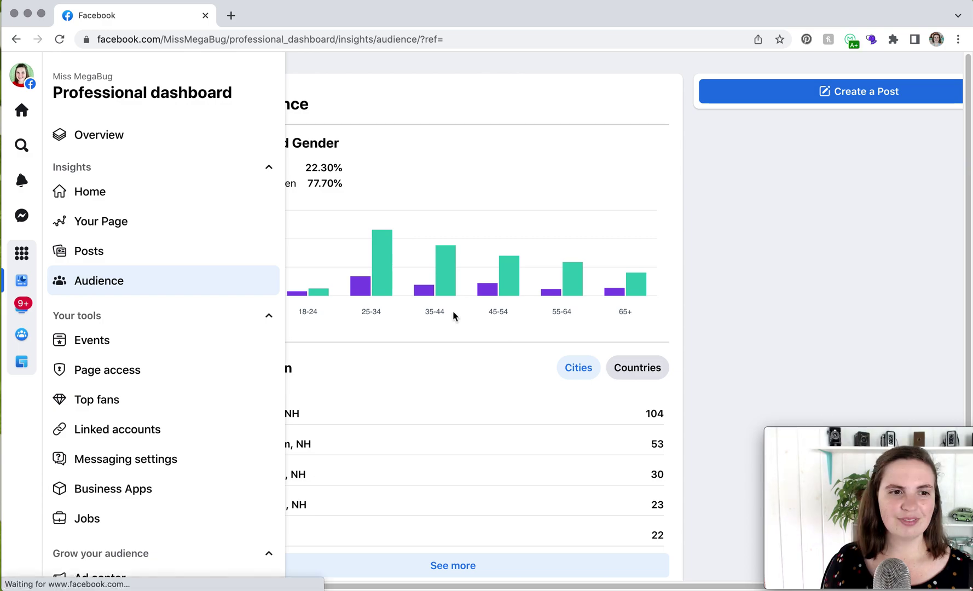
{"action": "scroll", "coordinate": [193, 356], "scroll_direction": "down", "scroll_amount": 5}
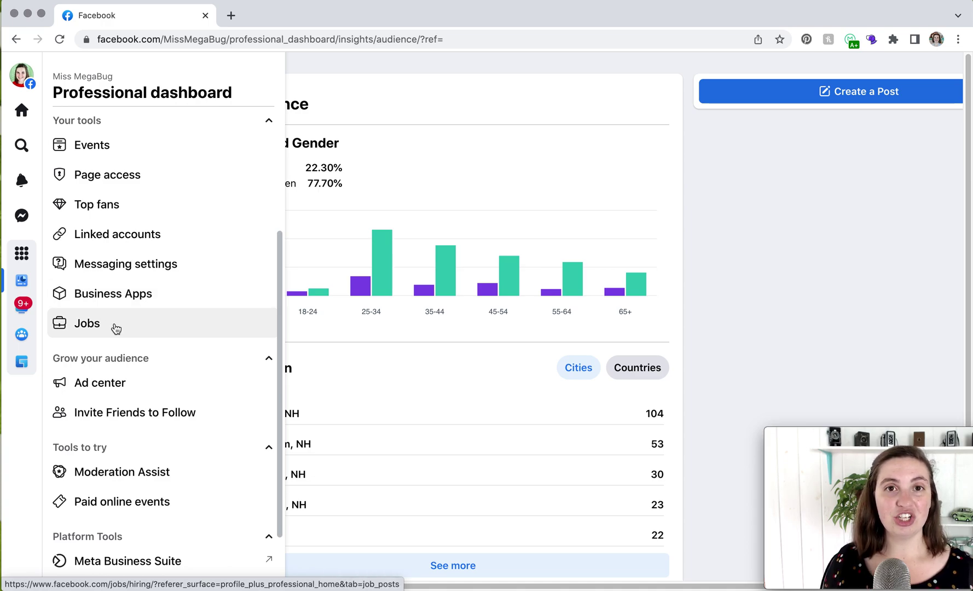
Step: Go from the dashboard sidebar's Platform Tools to Meta Business Suite for the Page
{"action": "scroll", "coordinate": [116, 328], "scroll_direction": "down", "scroll_amount": 3}
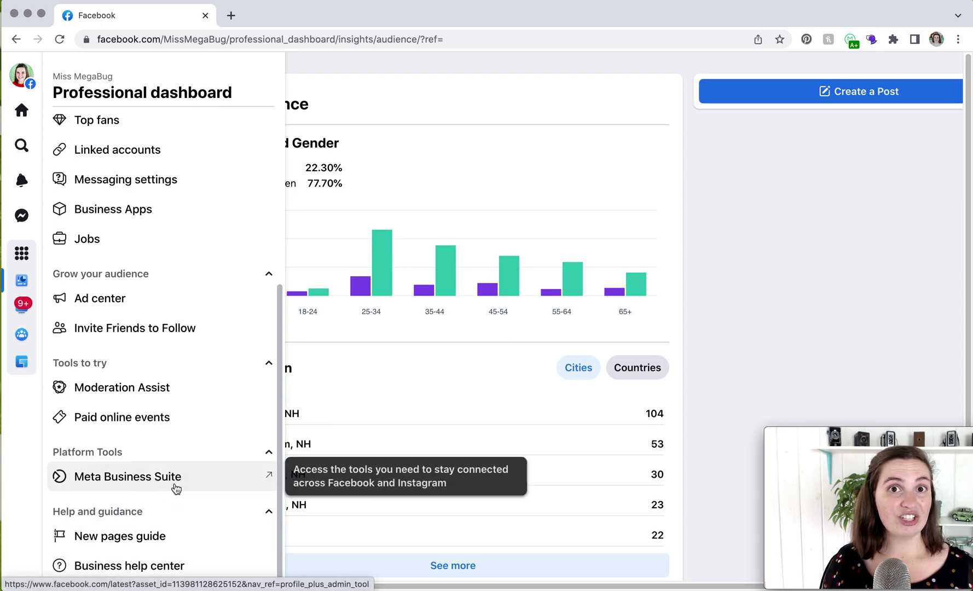
{"action": "left_click", "coordinate": [175, 486]}
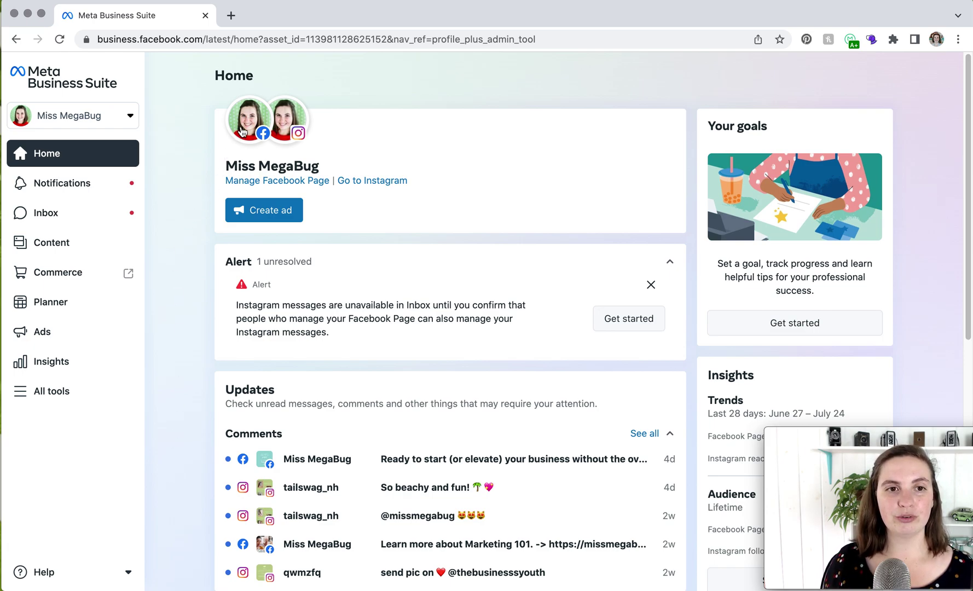
Step: Check the Page's linked Facebook and Instagram profiles on the Business Suite Home
{"action": "mouse_move", "coordinate": [243, 131]}
{"action": "mouse_move", "coordinate": [290, 131]}
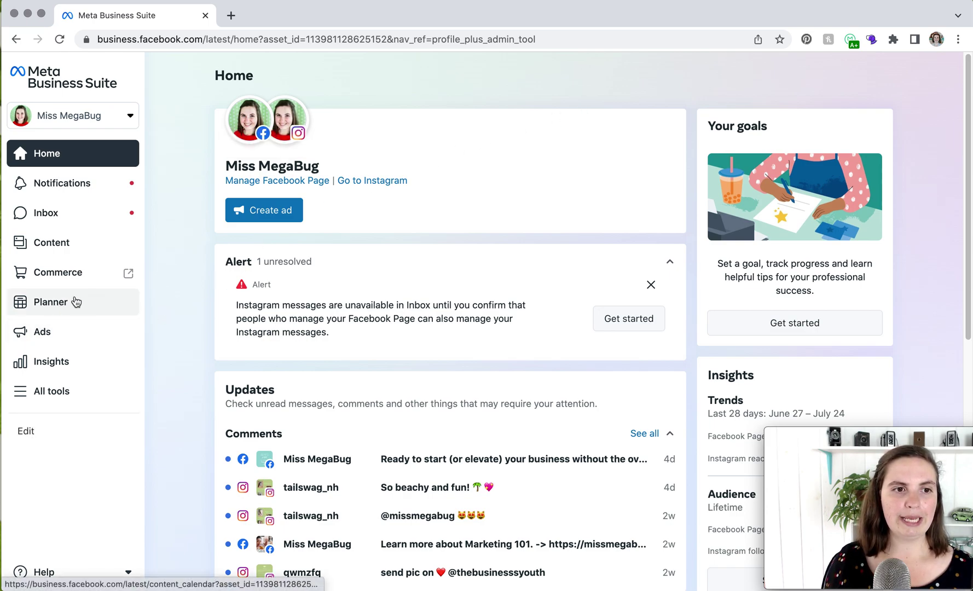
Step: View the published posts table with reach, then switch to the Planner calendar
{"action": "left_click", "coordinate": [64, 244]}
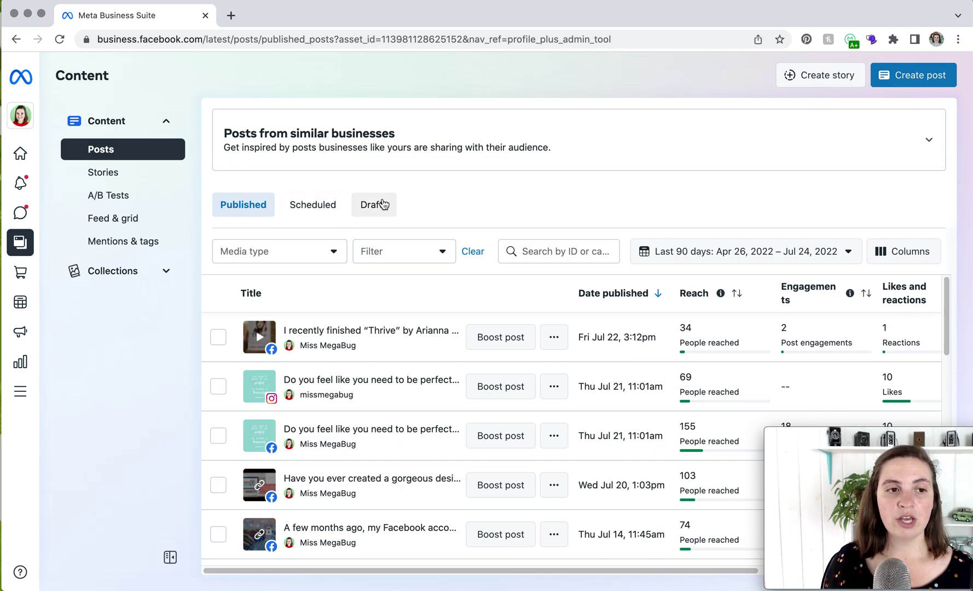
{"action": "left_click", "coordinate": [22, 310]}
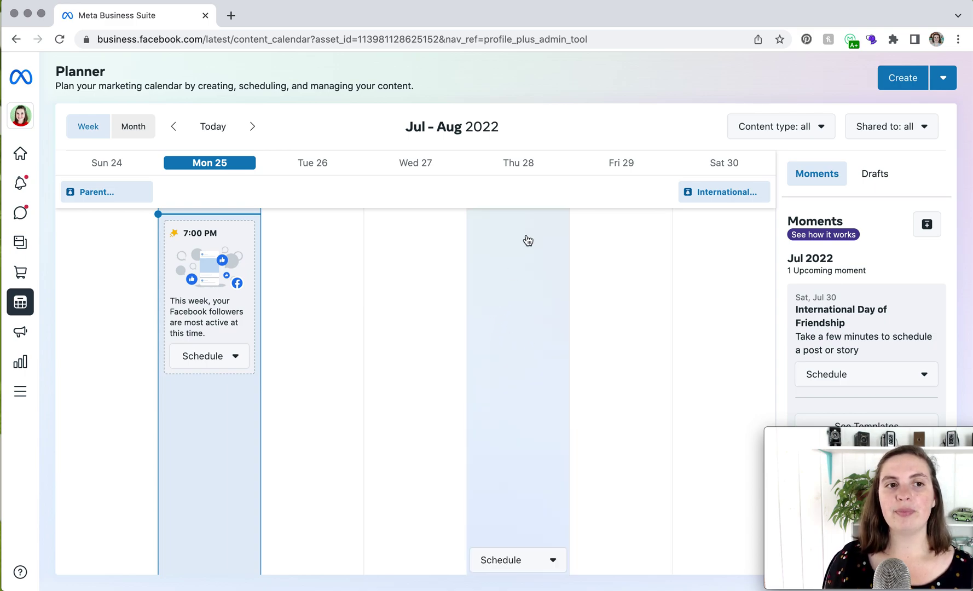
Step: Show the Create menu's post, story and ad choices, then return to the published posts
{"action": "left_click", "coordinate": [942, 82]}
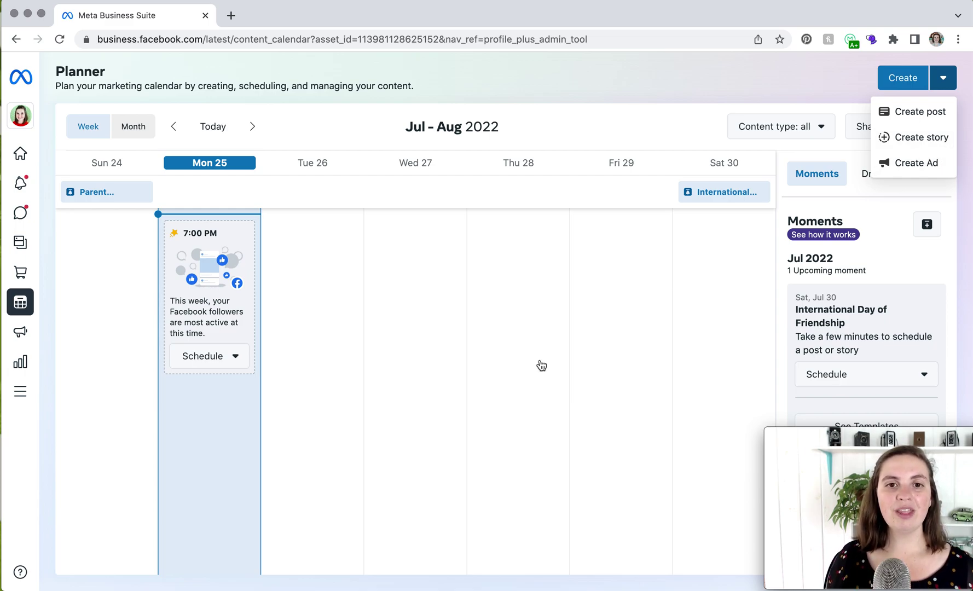
{"action": "left_click", "coordinate": [20, 242]}
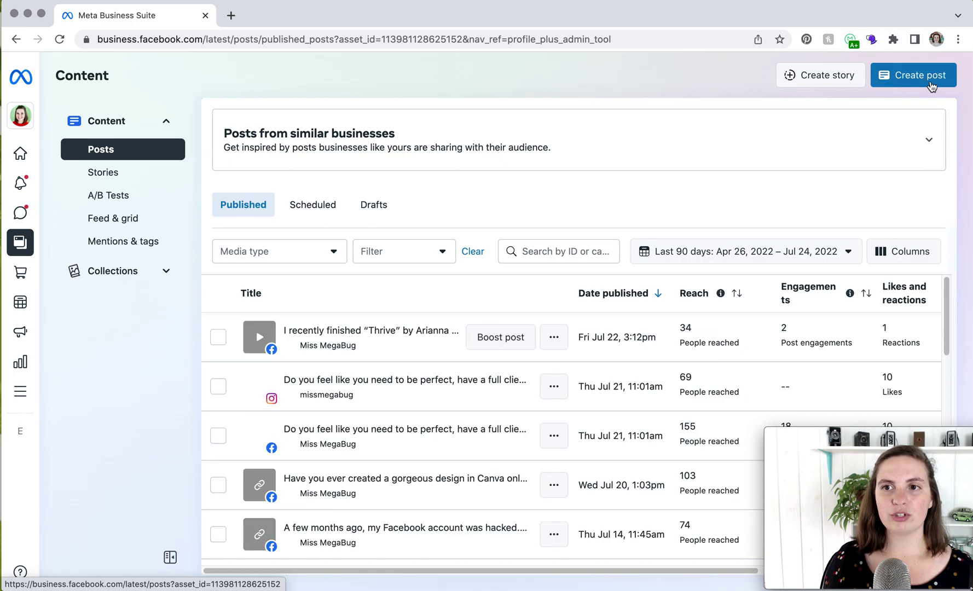
Step: Start a new post targeting both the Facebook Page and the Instagram account, then go to Inbox
{"action": "left_click", "coordinate": [930, 82]}
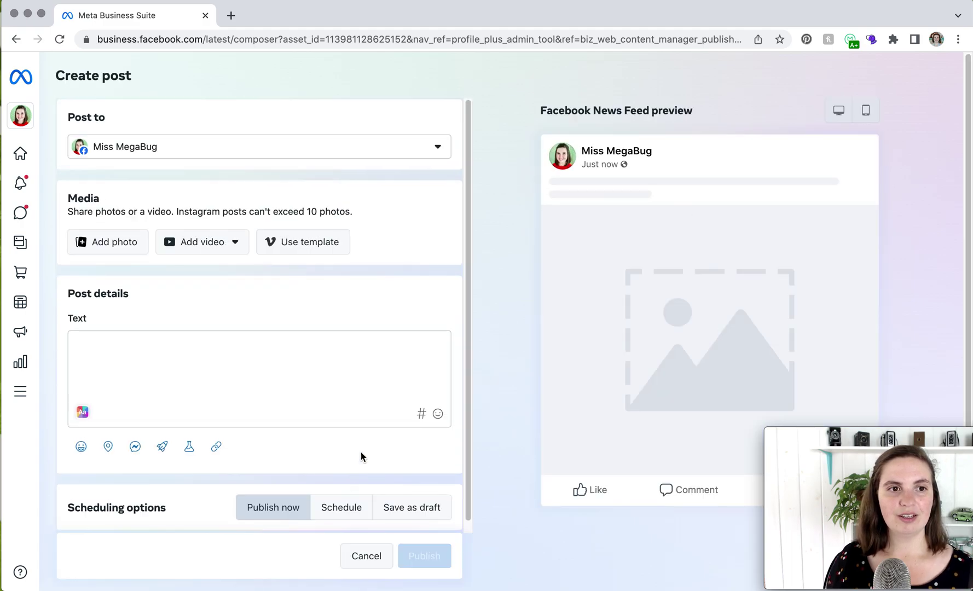
{"action": "left_click", "coordinate": [441, 156]}
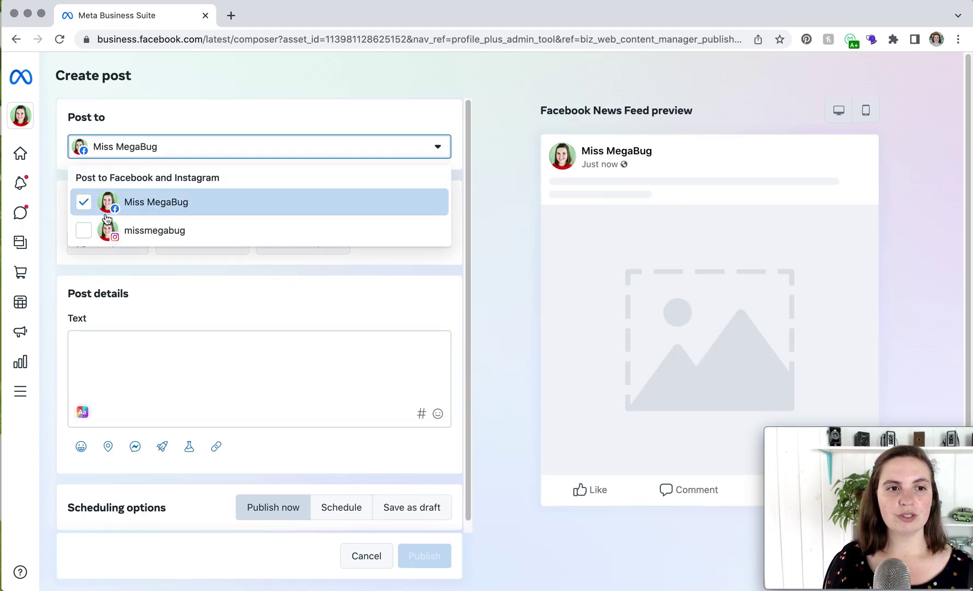
{"action": "left_click", "coordinate": [85, 235]}
{"action": "left_click", "coordinate": [223, 434]}
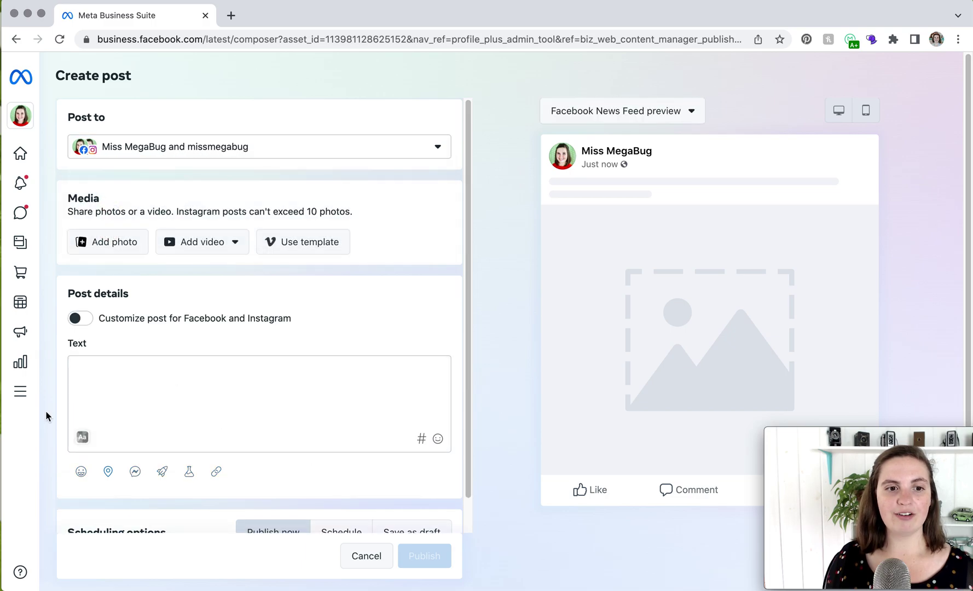
{"action": "scroll", "coordinate": [384, 391], "scroll_direction": "down", "scroll_amount": 1}
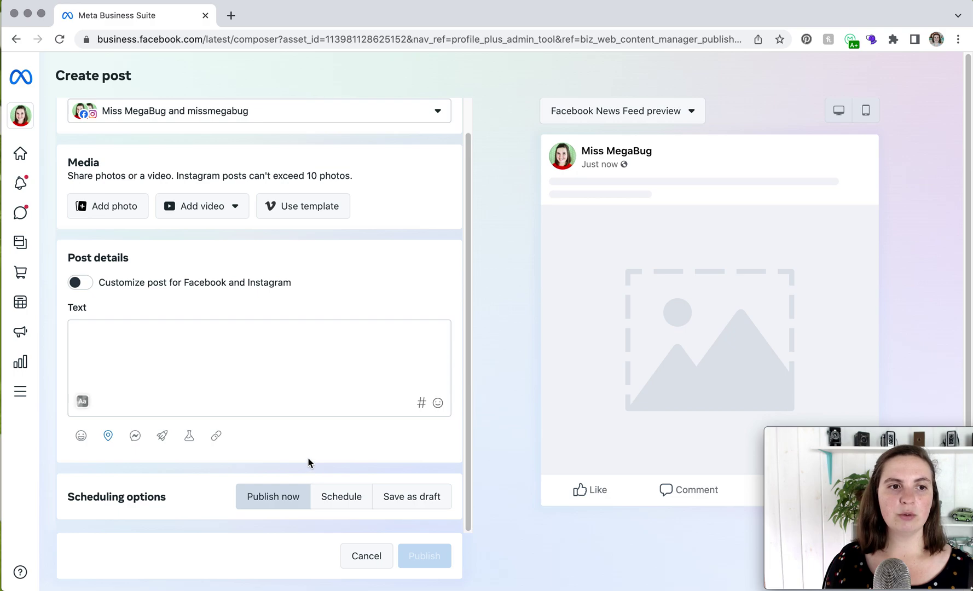
{"action": "left_click", "coordinate": [19, 214]}
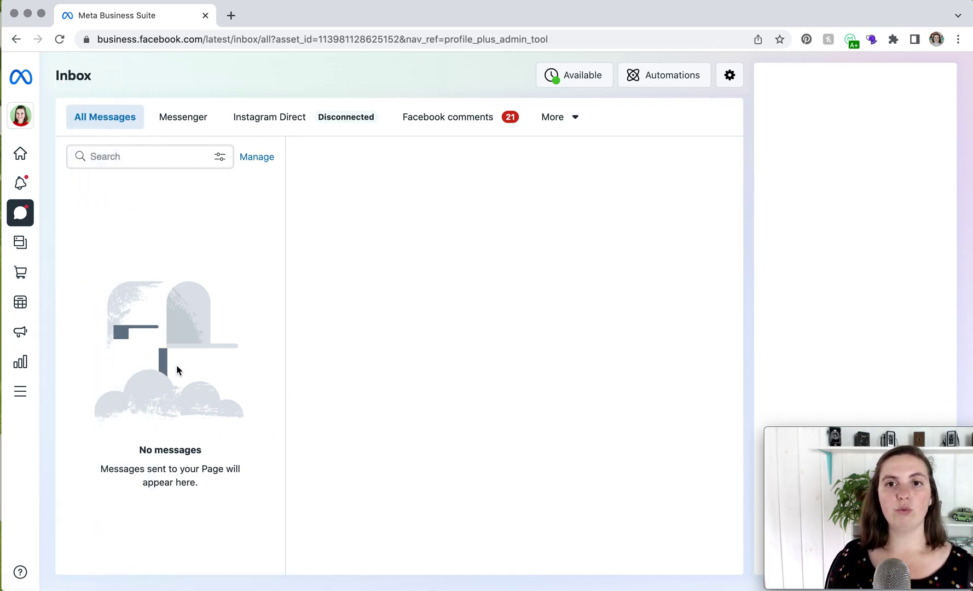
Step: Show the Inbox Automations with the Instant reply active for Messenger
{"action": "left_click", "coordinate": [660, 80]}
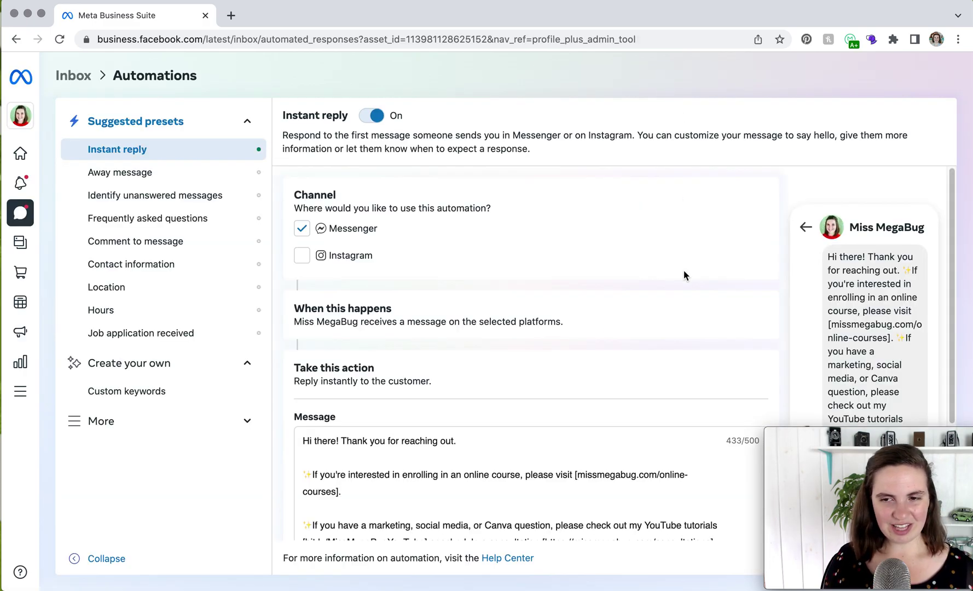
{"action": "scroll", "coordinate": [683, 266], "scroll_direction": "down", "scroll_amount": 5}
{"action": "scroll", "coordinate": [683, 266], "scroll_direction": "up", "scroll_amount": 5}
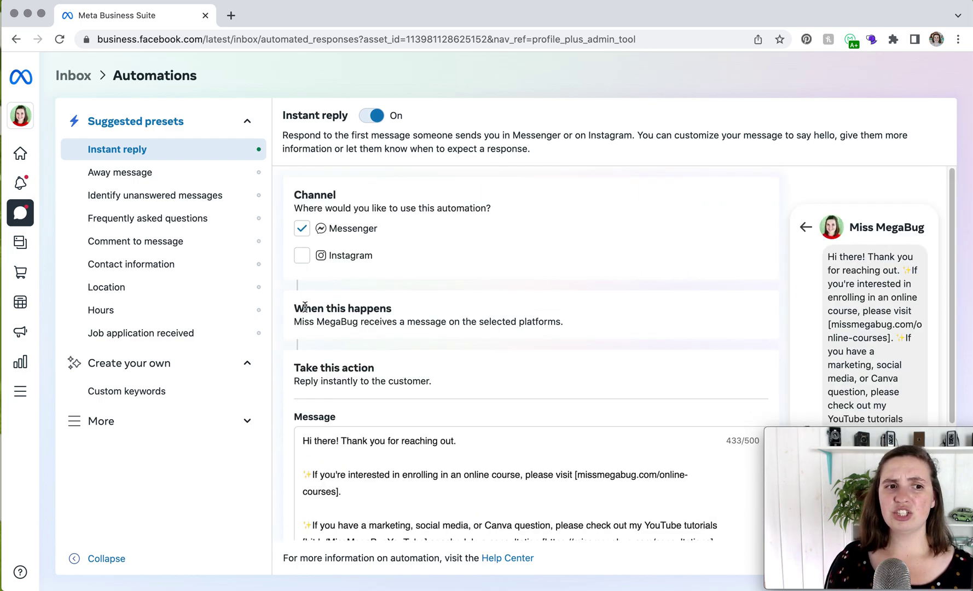
{"action": "mouse_move", "coordinate": [18, 375]}
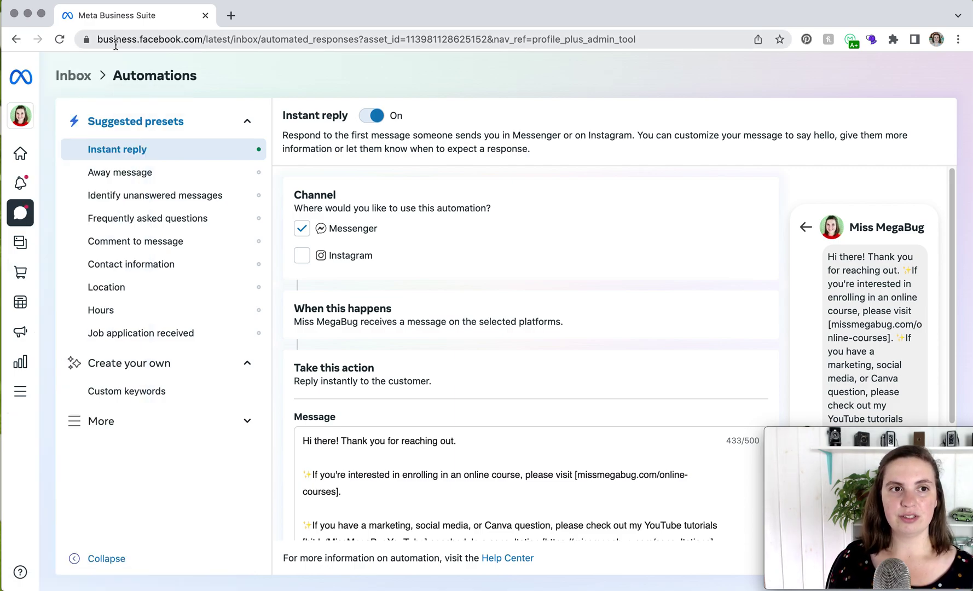
Step: Go back to the Miss MegaBug Page on Facebook via the browser address bar
{"action": "left_click", "coordinate": [167, 35]}
{"action": "type", "text": "facebook.com"}
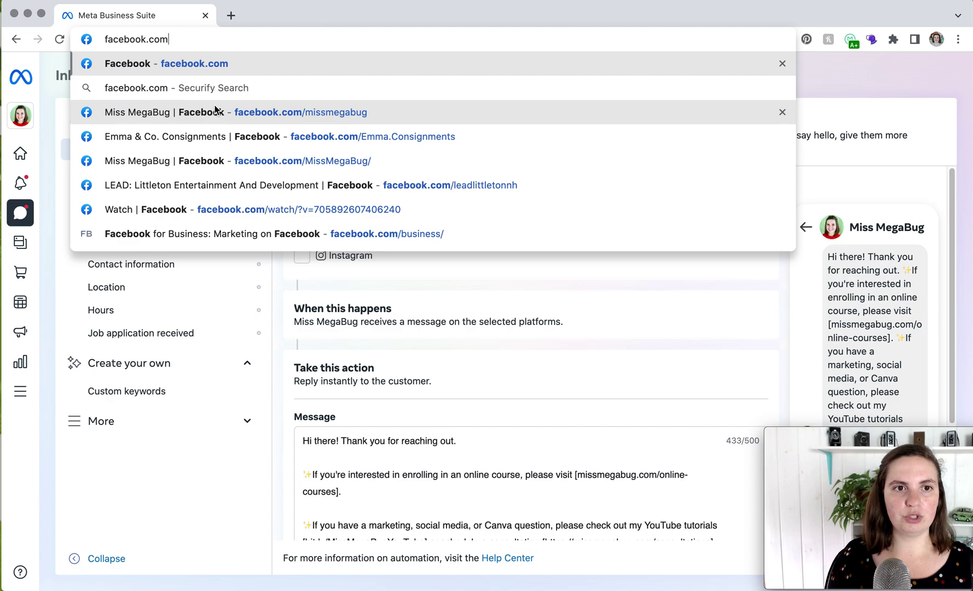
{"action": "left_click", "coordinate": [216, 111]}
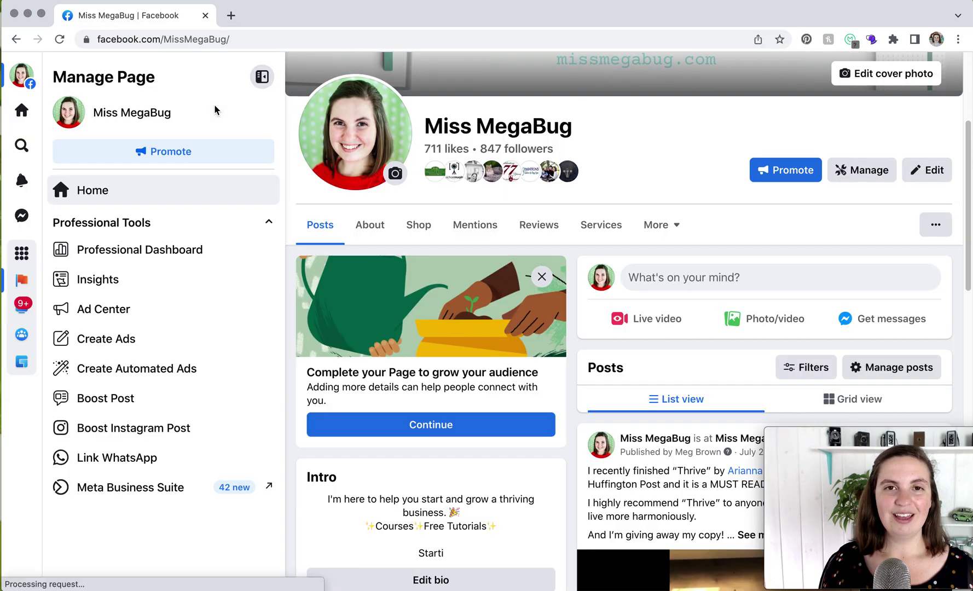